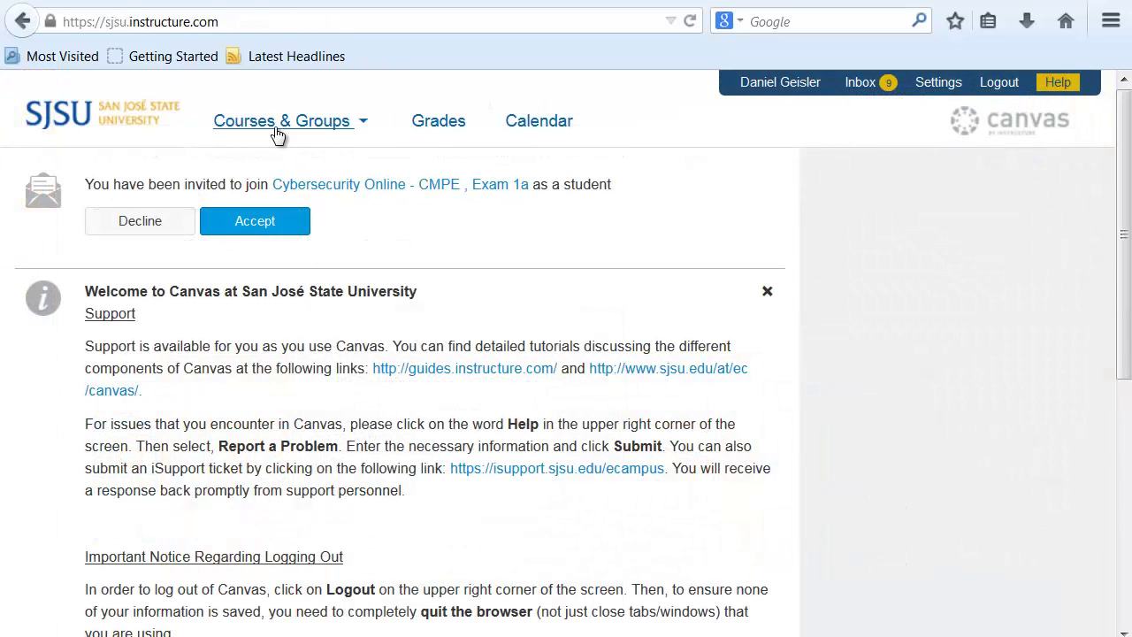
Open the ENGR - GES course from the Courses & Groups list in Canvas
click(273, 131)
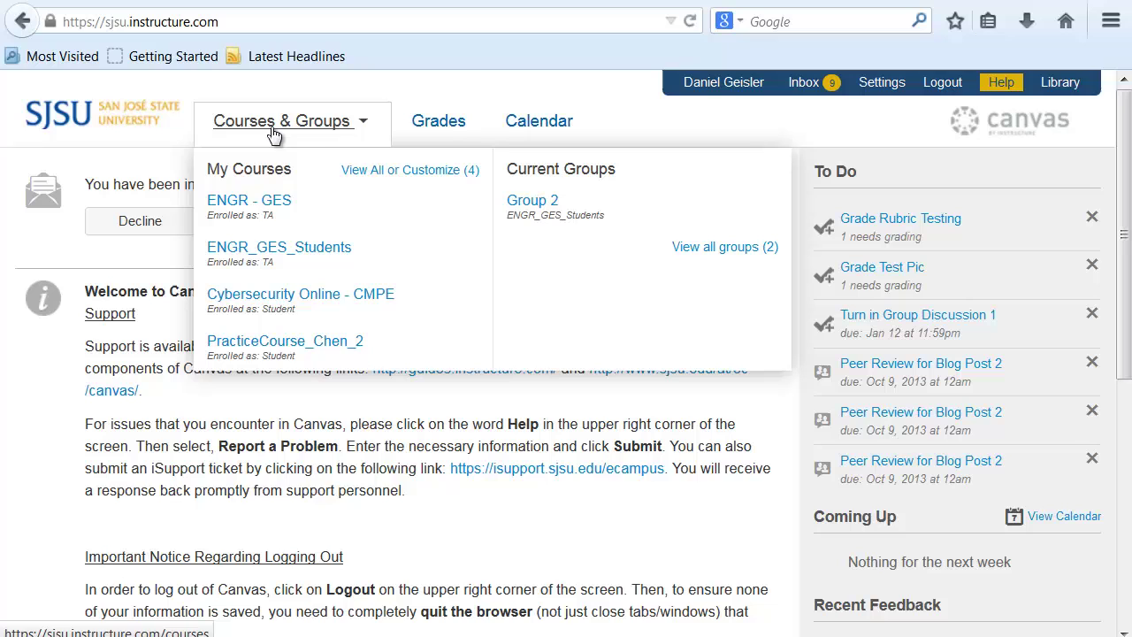
click(277, 207)
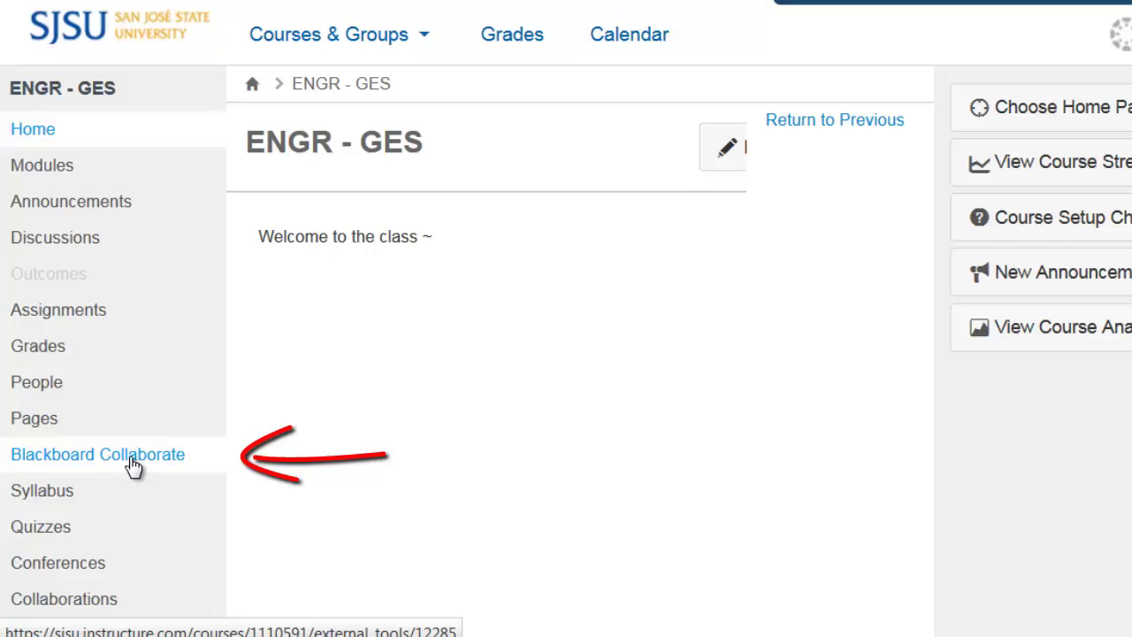
Open the course's Blackboard Collaborate sessions, view SESSION ONE's details and join it
click(132, 466)
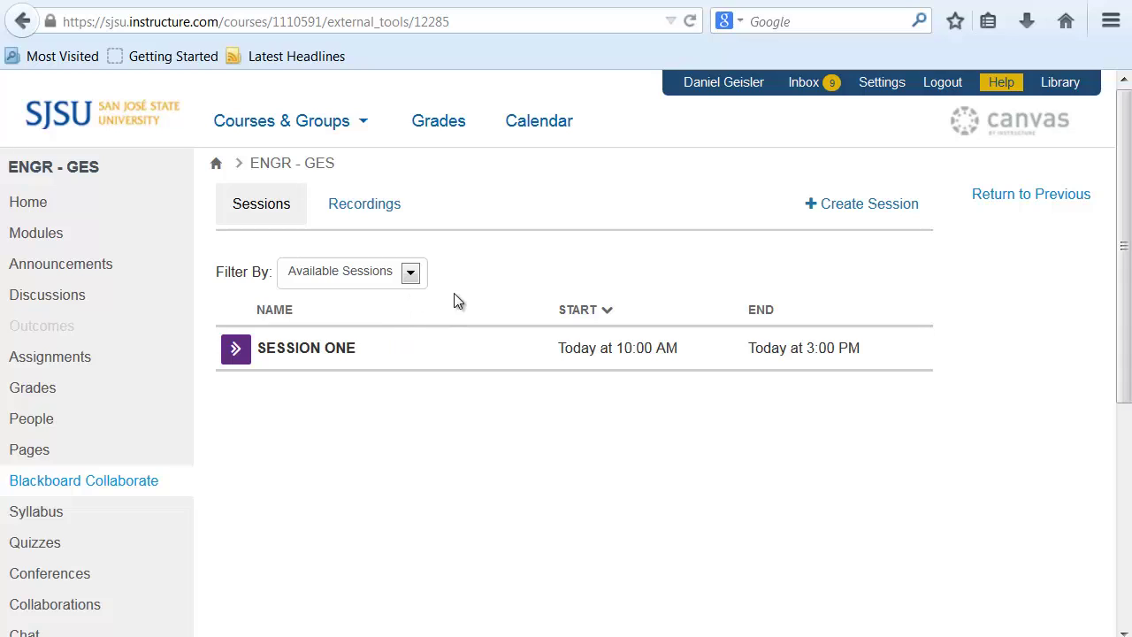
click(305, 350)
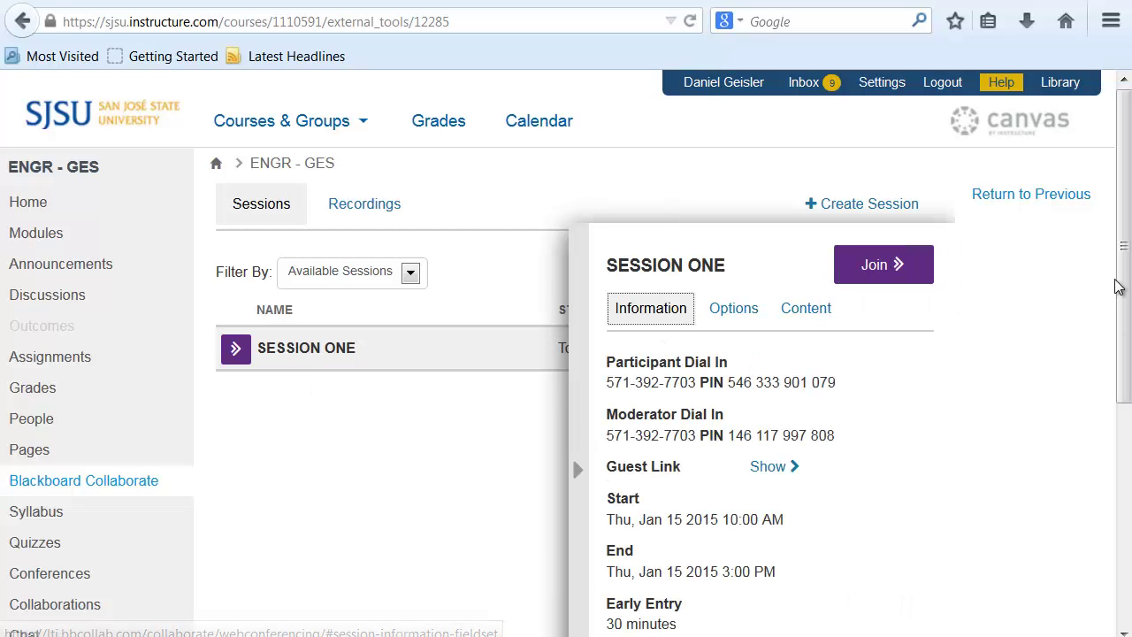
drag(1123, 245, 1123, 342)
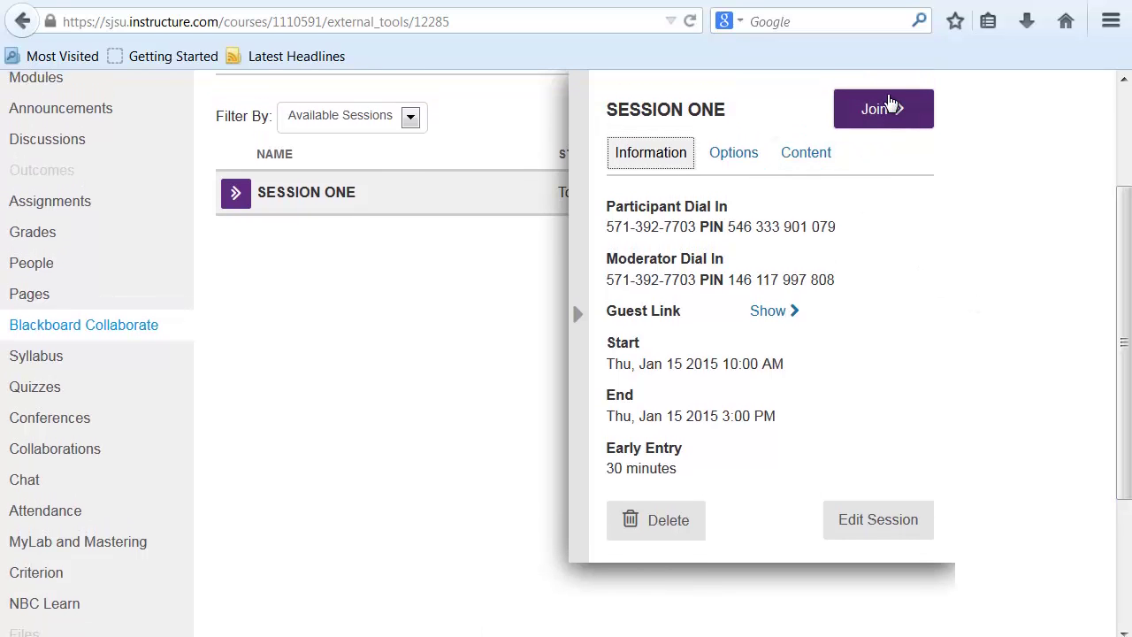
click(889, 106)
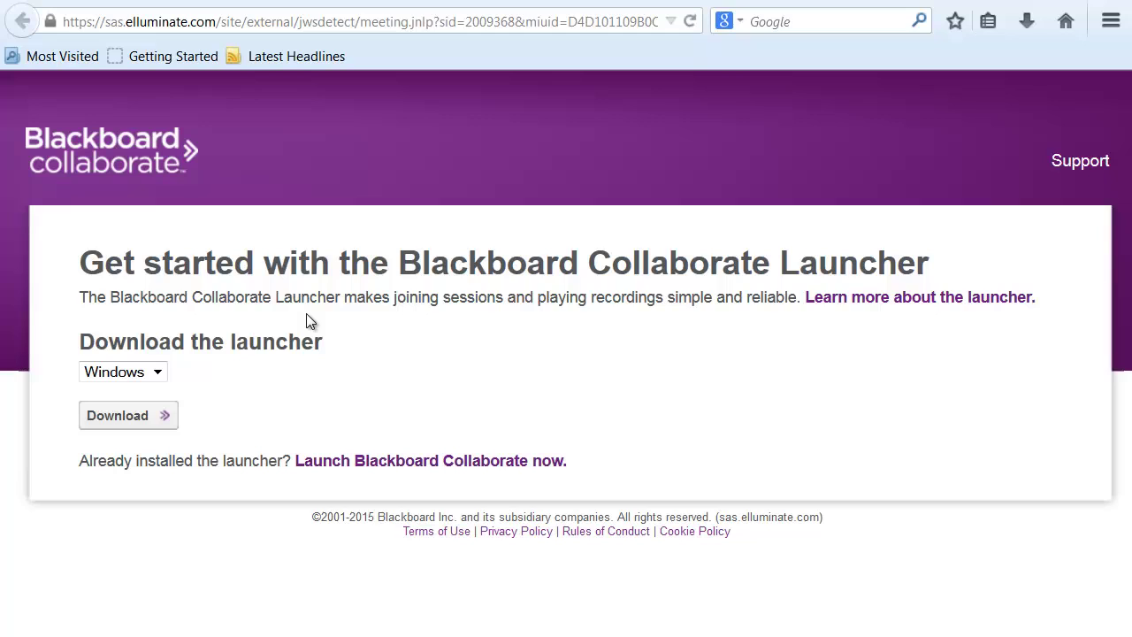
Save the Windows launcher installer to disk and confirm the 40.8 MB download finished
click(139, 429)
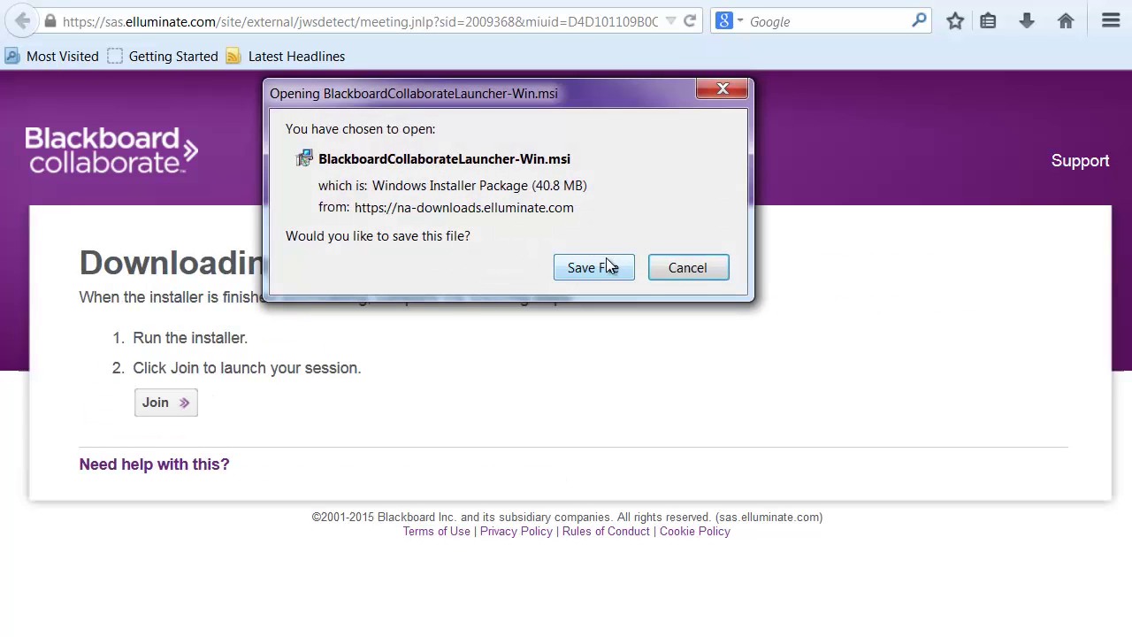
click(609, 267)
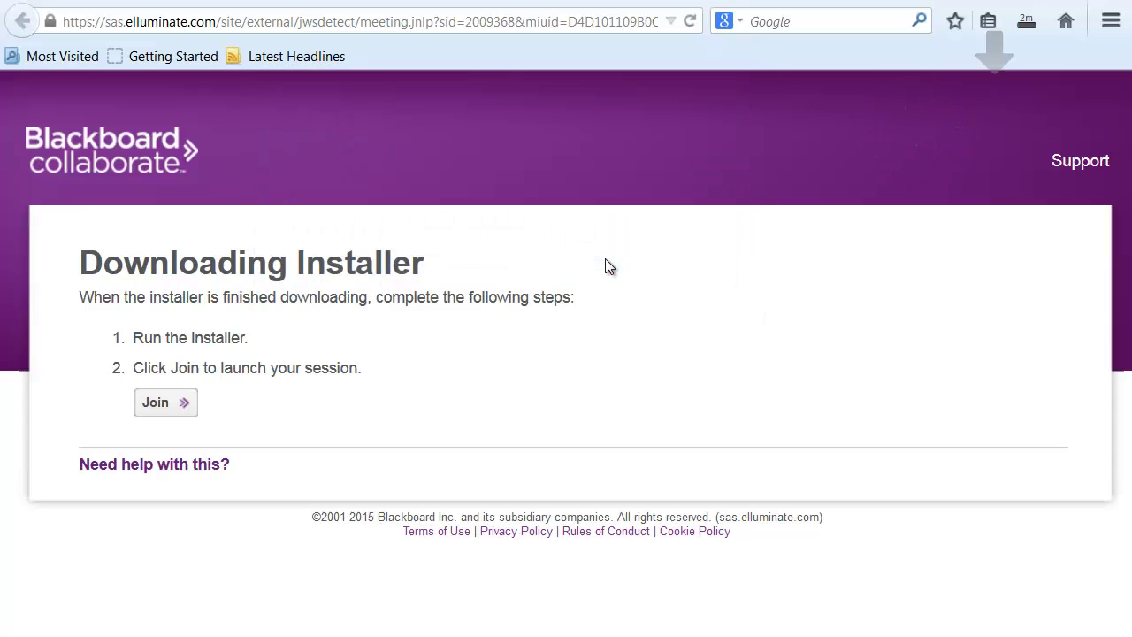
click(1026, 23)
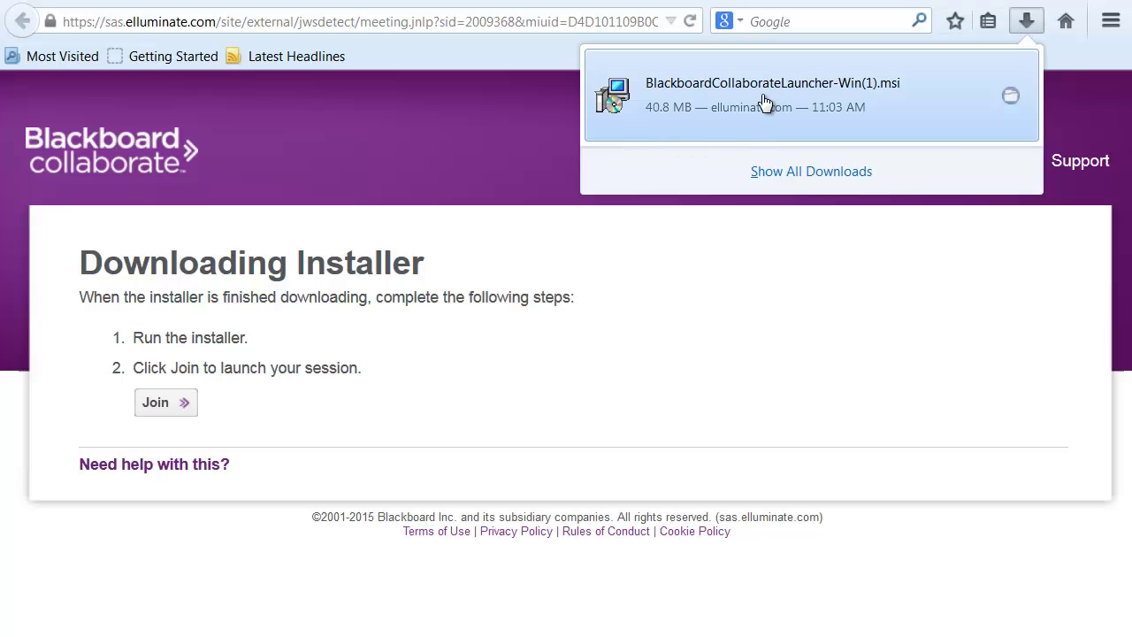
click(749, 336)
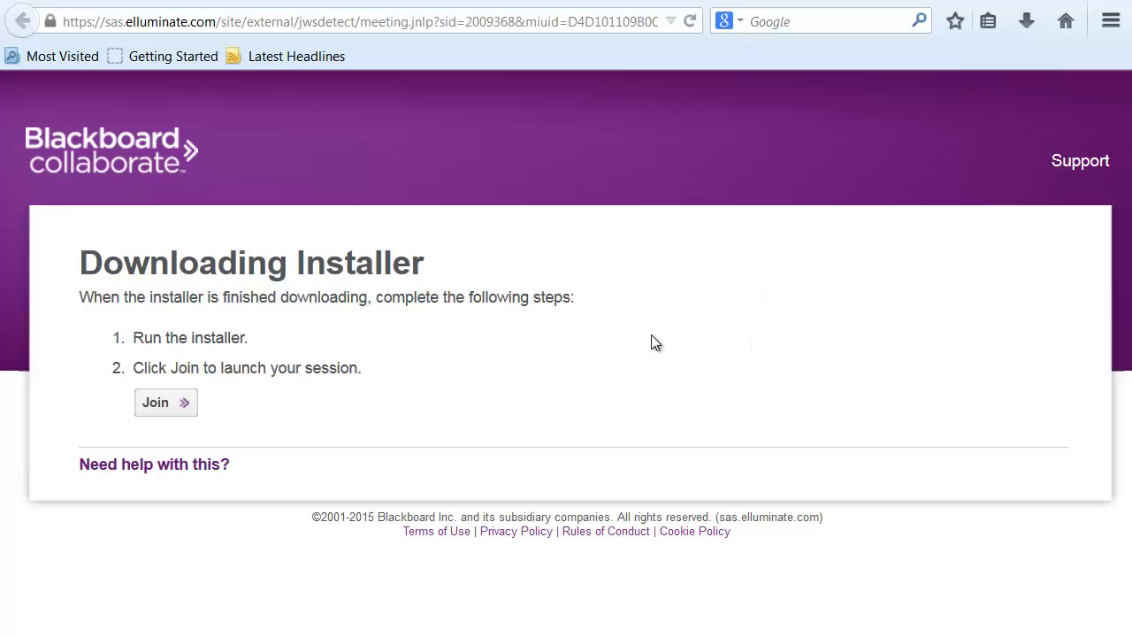
Run BlackboardCollaborateLauncher-Win(1) from the Downloads folder, allowing it past the security warning
key(super)
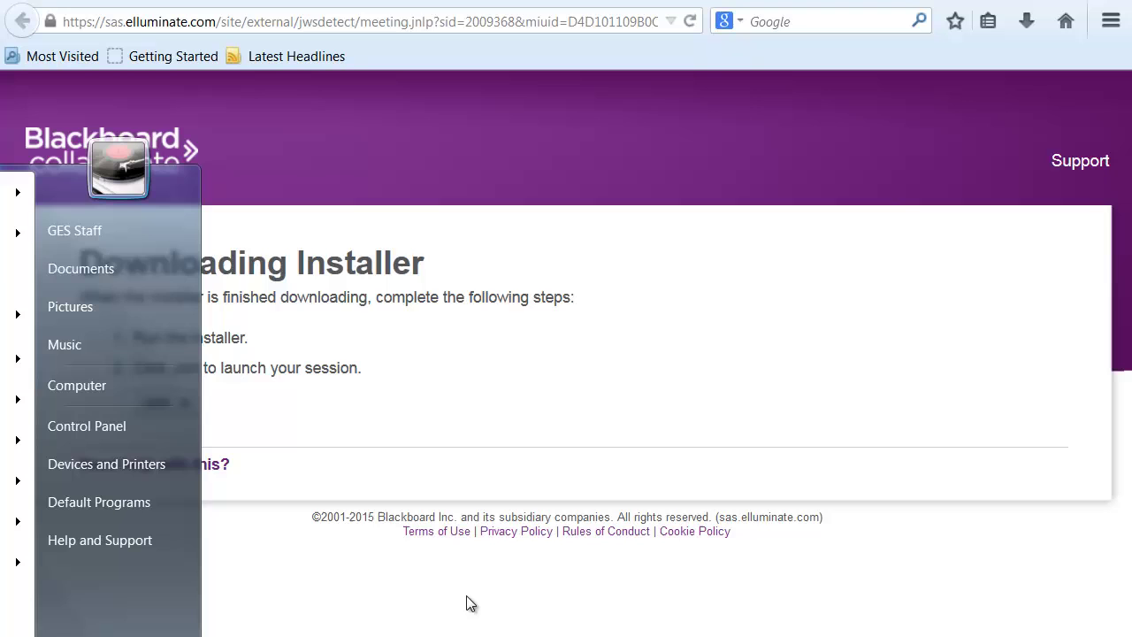
click(122, 393)
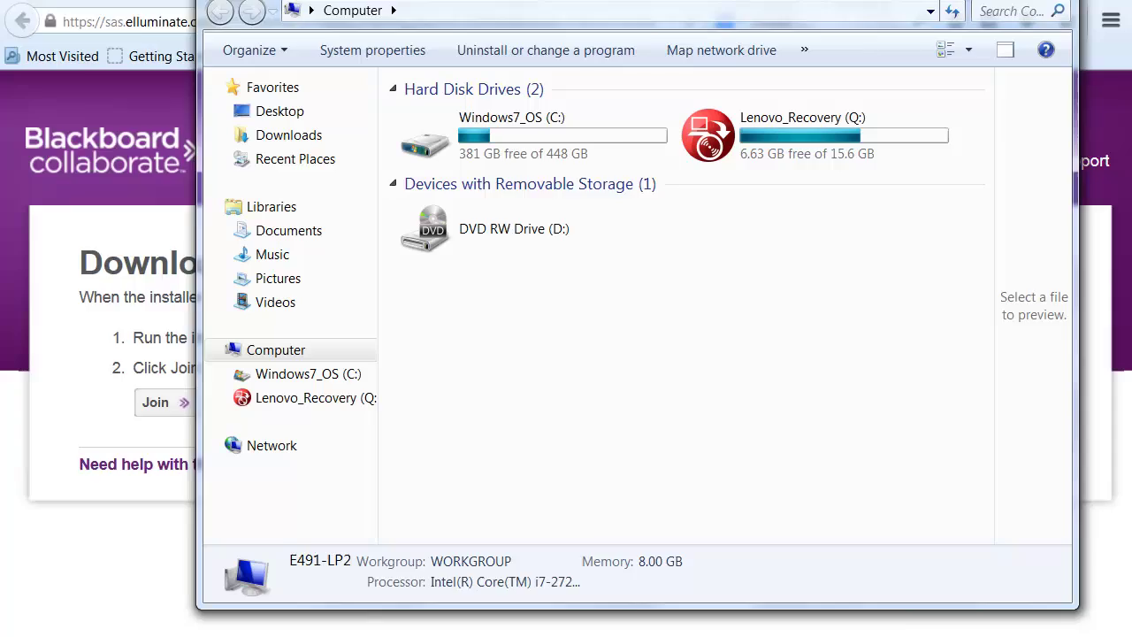
drag(265, 3, 151, 25)
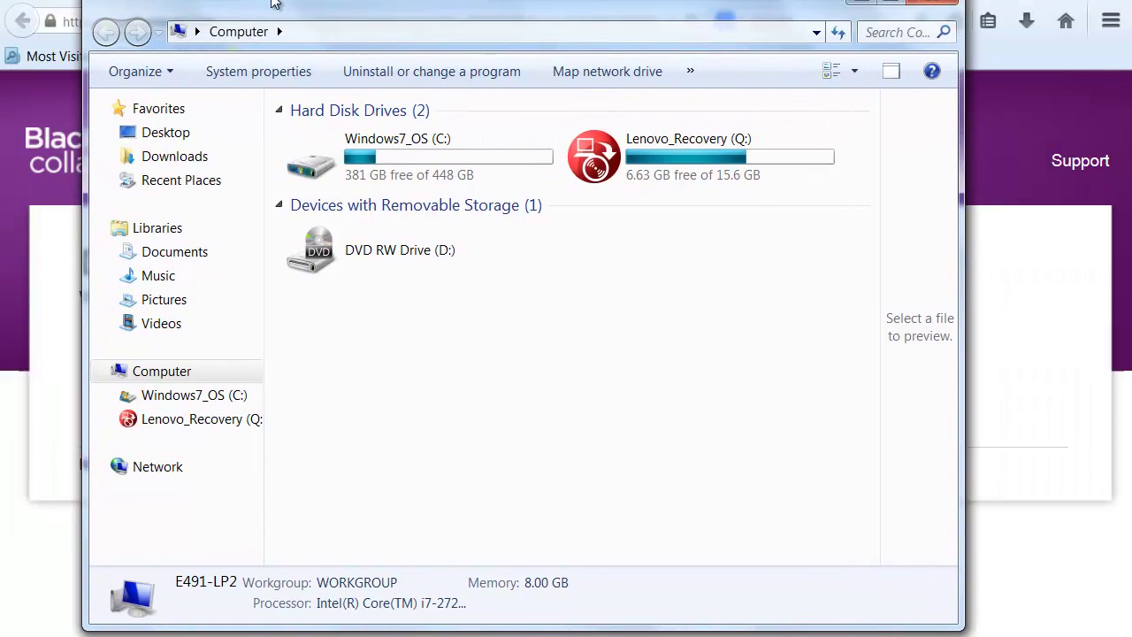
click(176, 159)
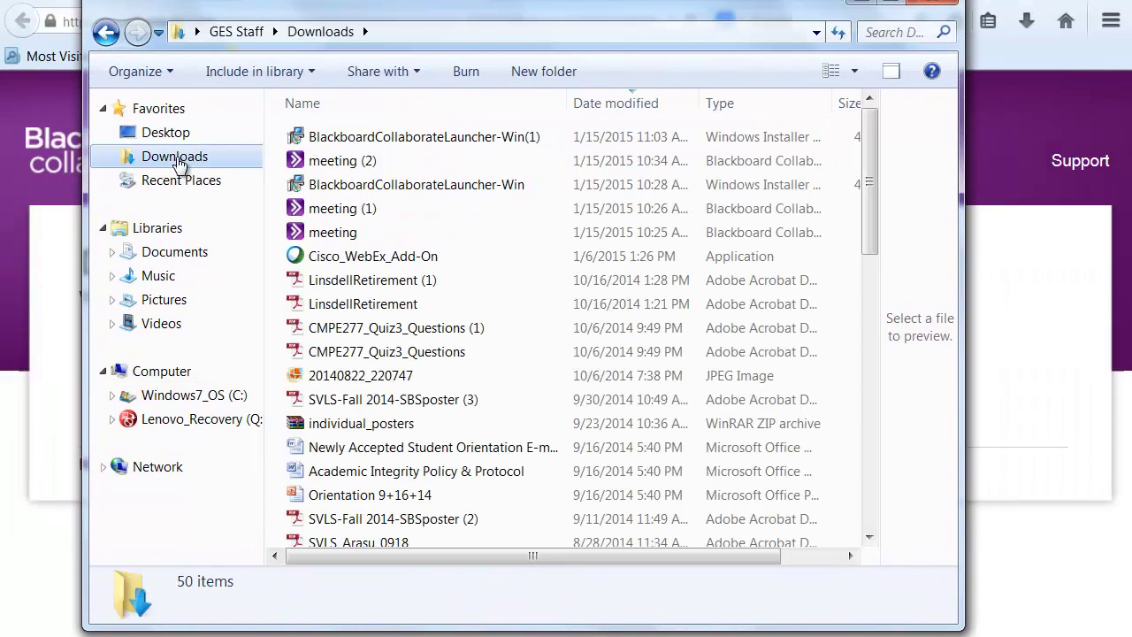
click(417, 144)
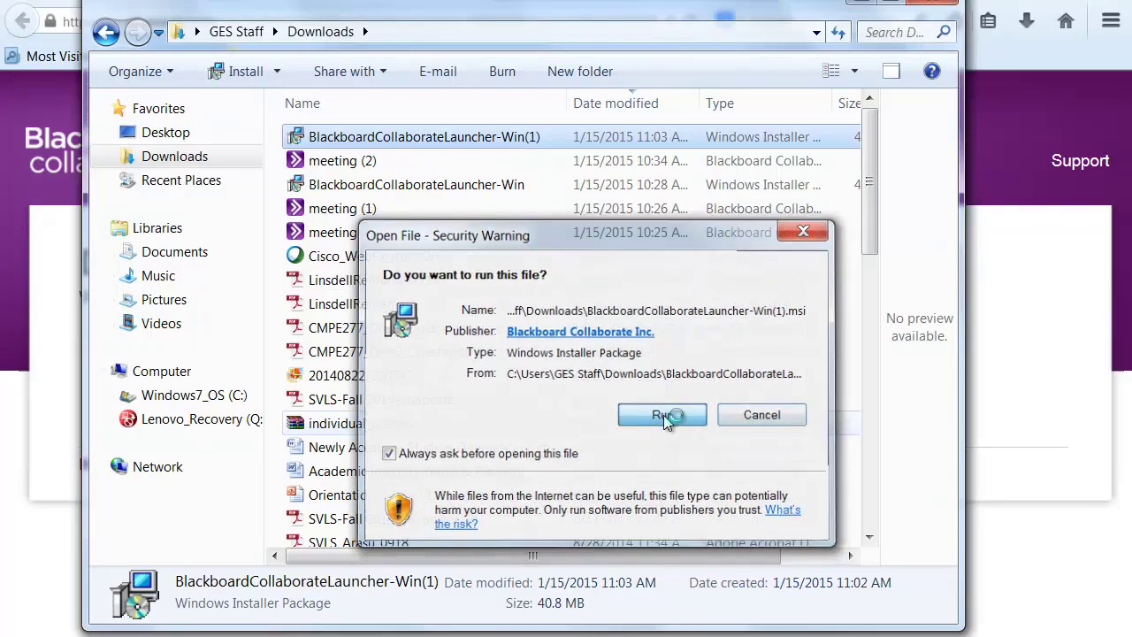
click(663, 416)
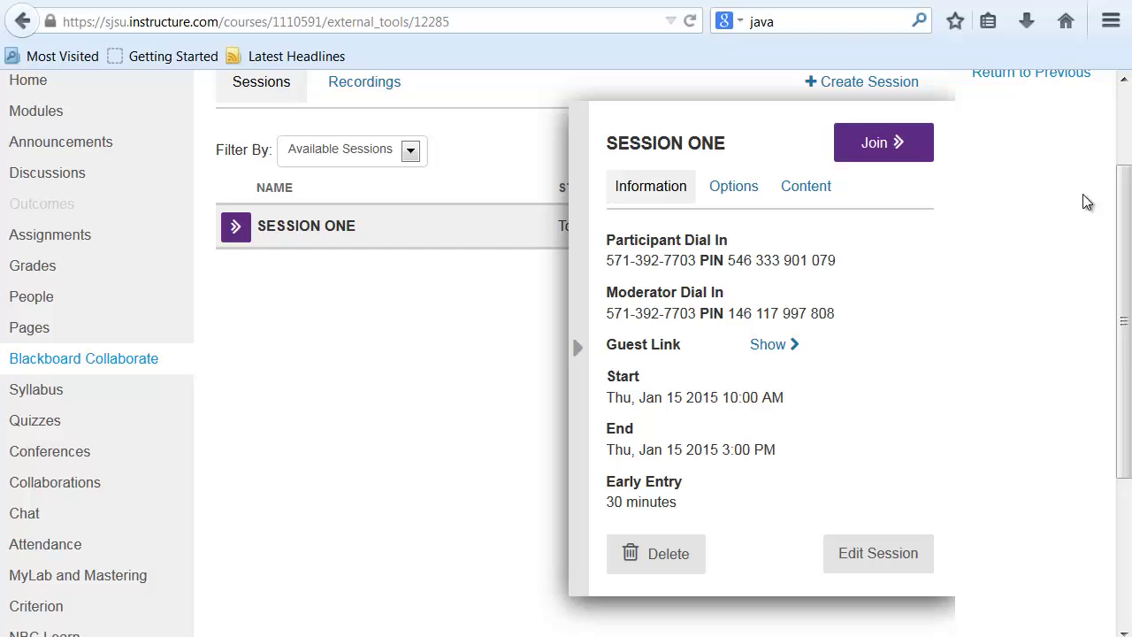
Join SESSION ONE again and open meeting.collab with the Blackboard Collaborate Launcher
click(914, 147)
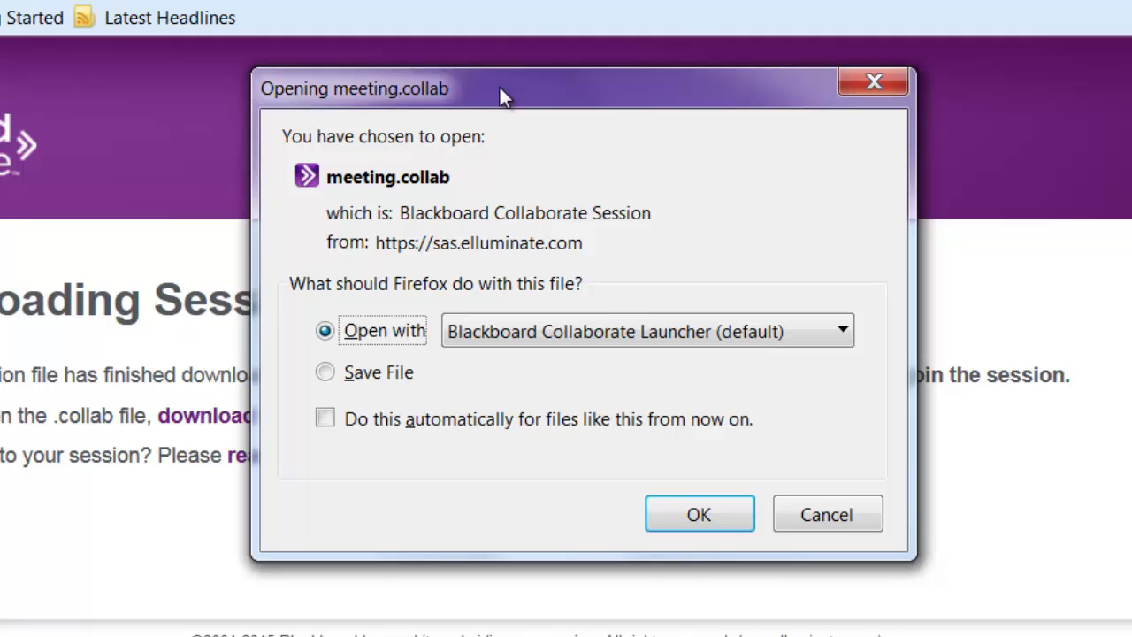
click(655, 521)
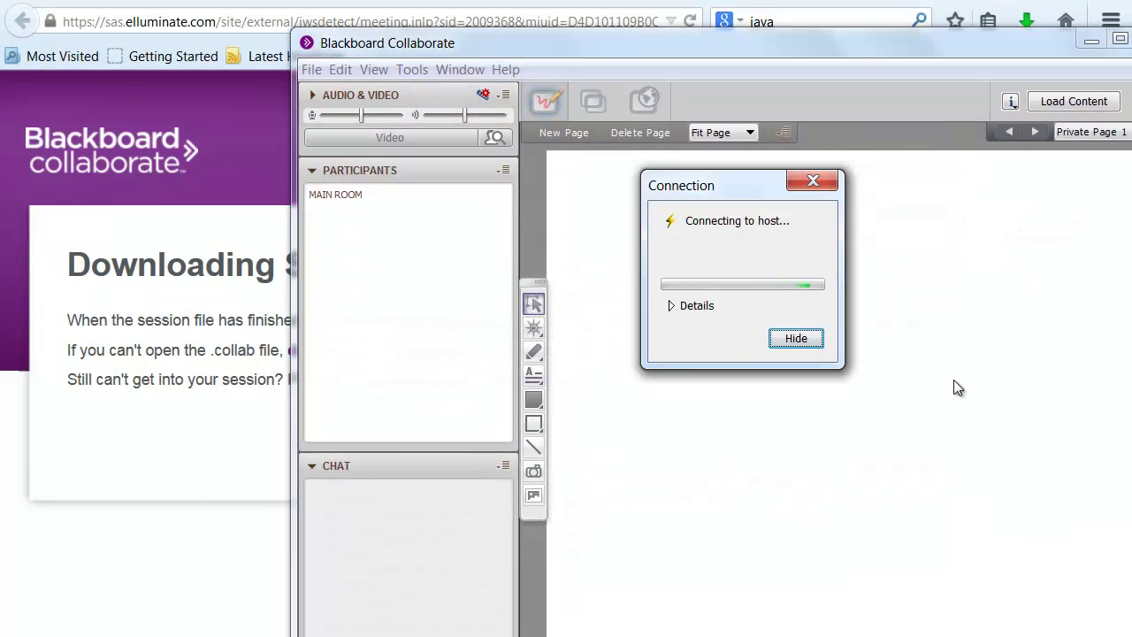
Maximize the session window and confirm Speakers output and volume in the Audio Setup Wizard
double_click(498, 30)
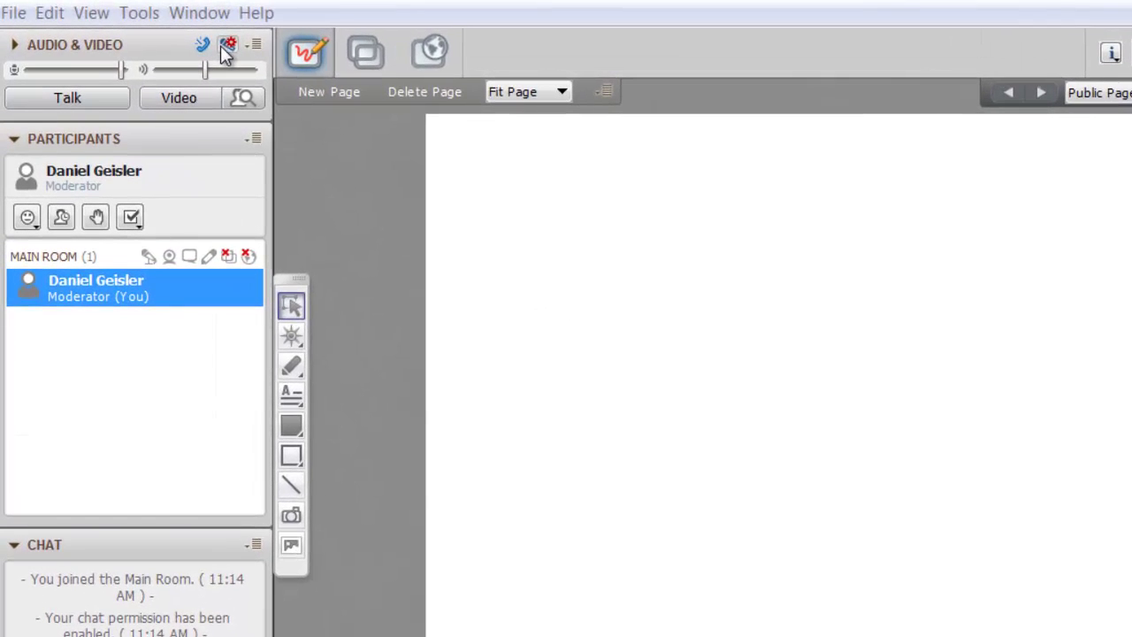
click(222, 48)
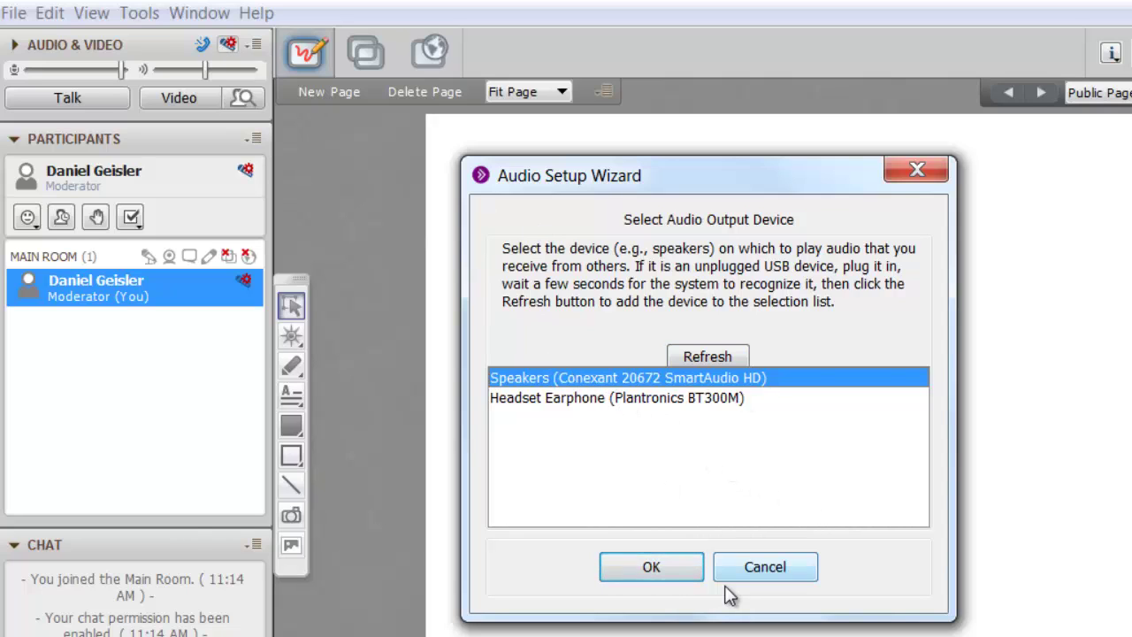
click(652, 569)
click(659, 571)
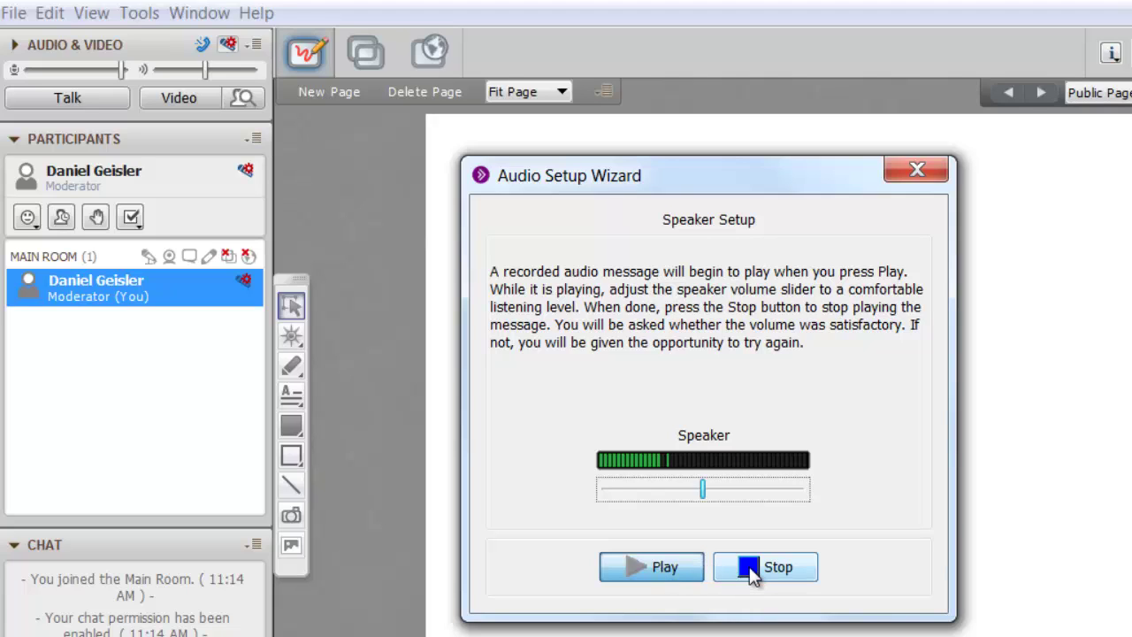
click(750, 570)
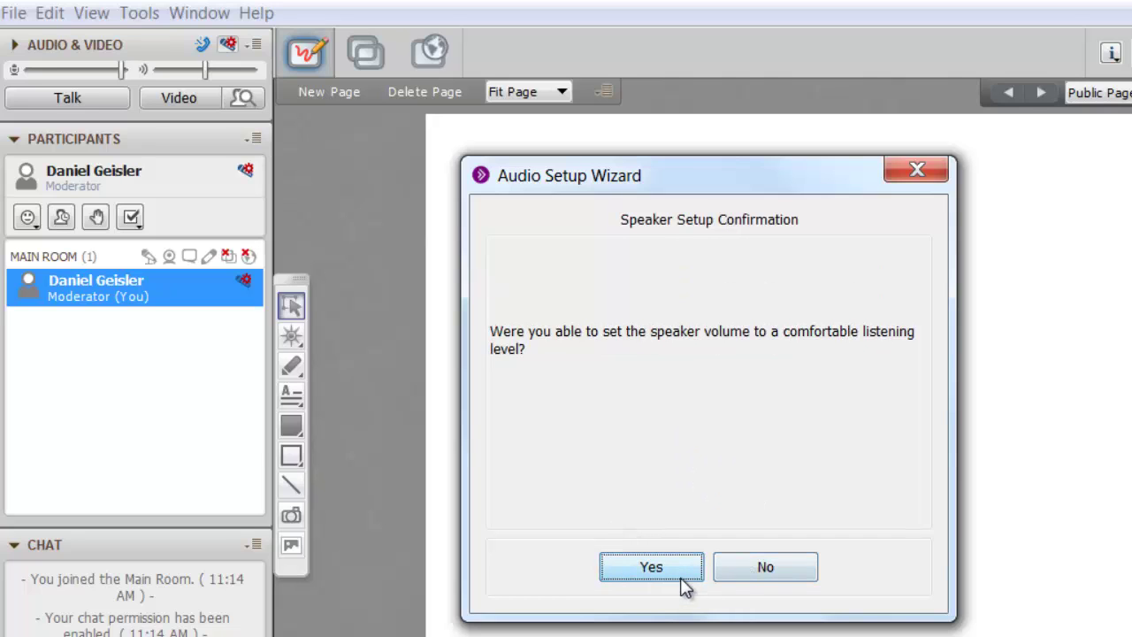
click(651, 567)
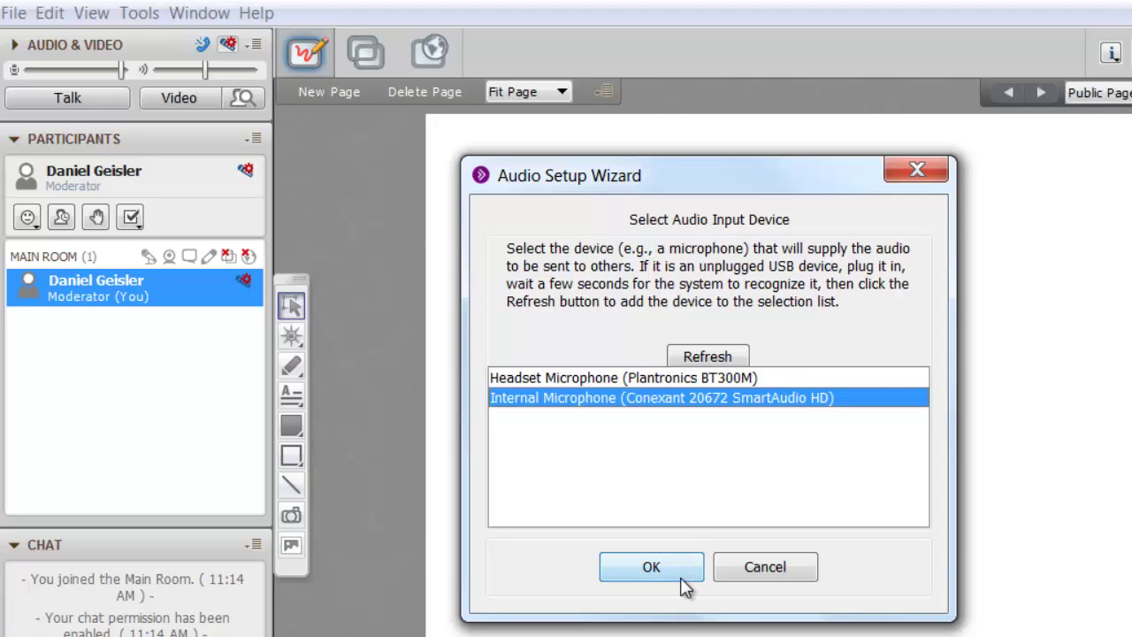
Choose Internal Microphone, record and play back a test clip, confirm it, and close the wizard
click(651, 567)
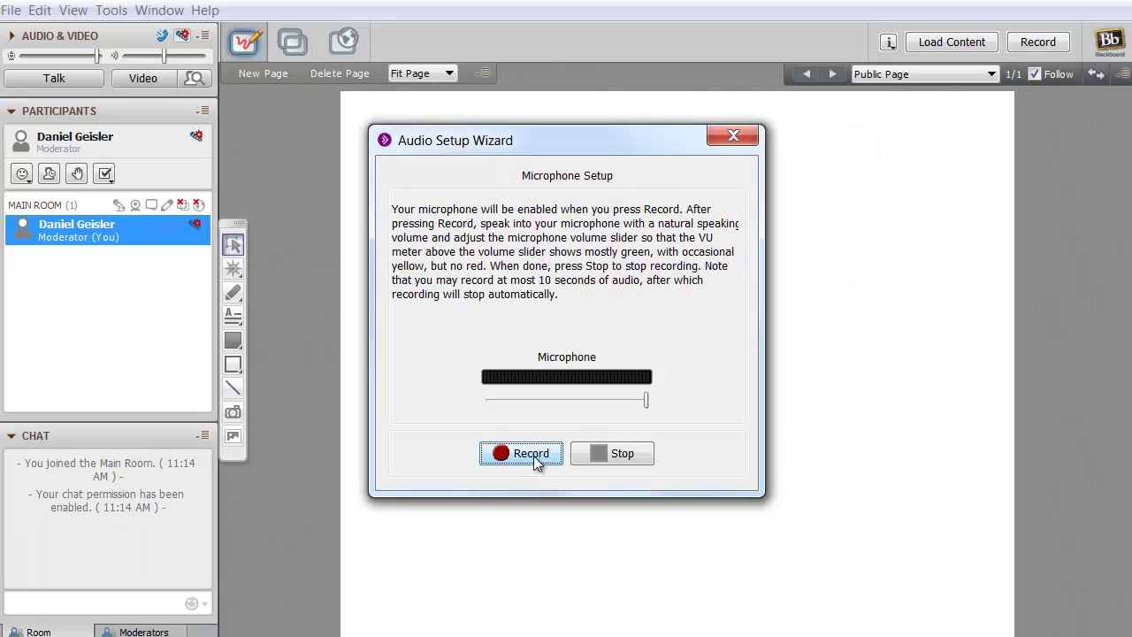
click(533, 455)
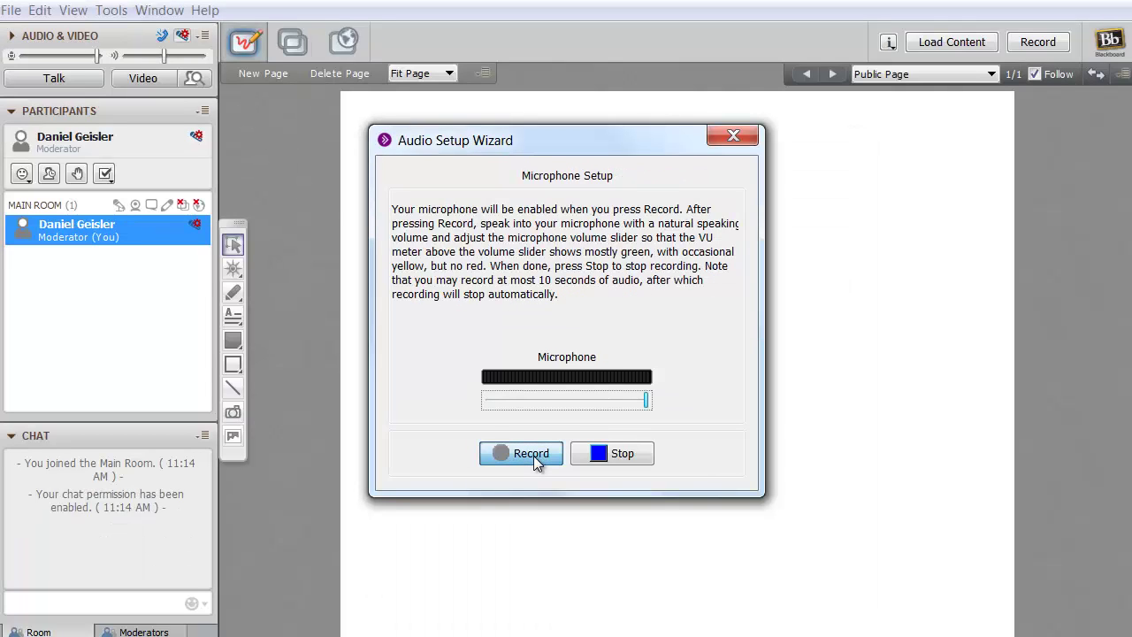
click(610, 452)
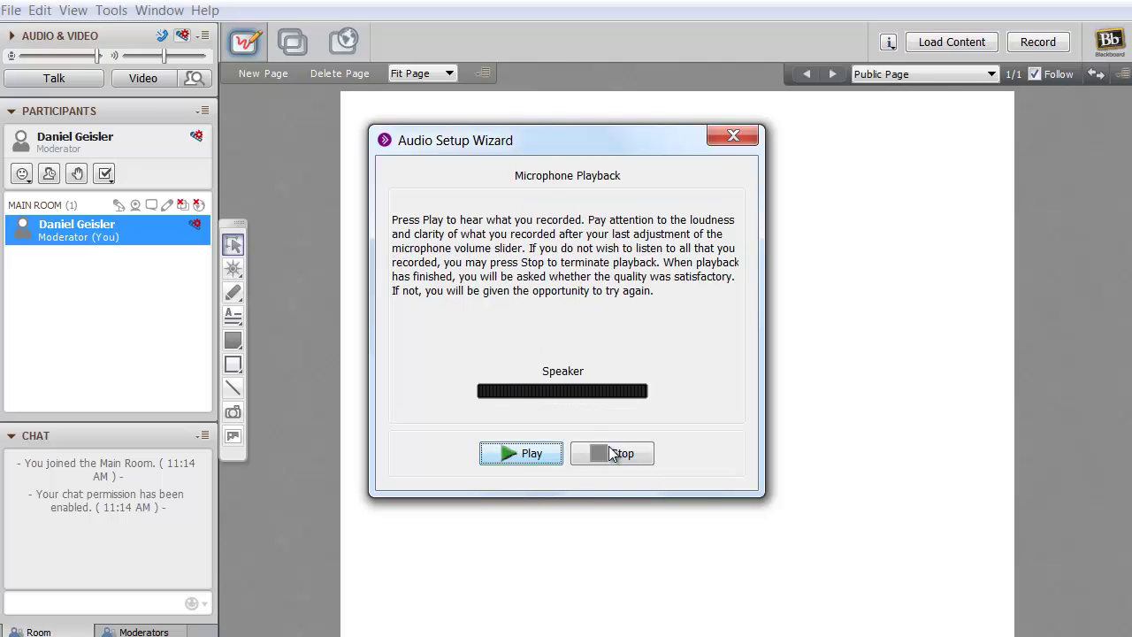
click(531, 457)
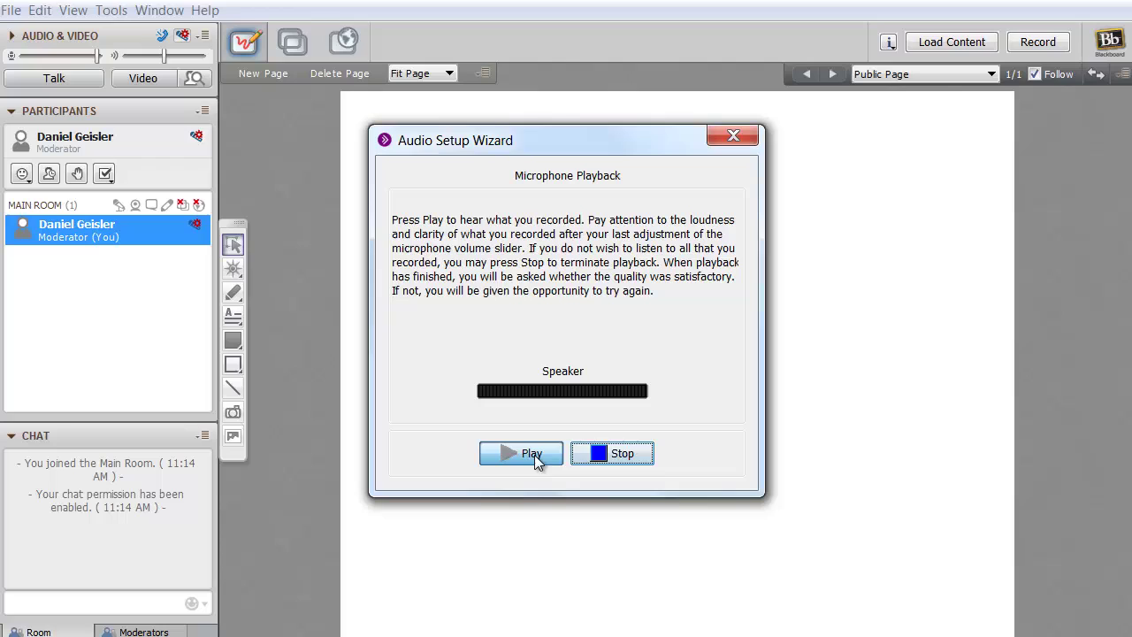
click(620, 454)
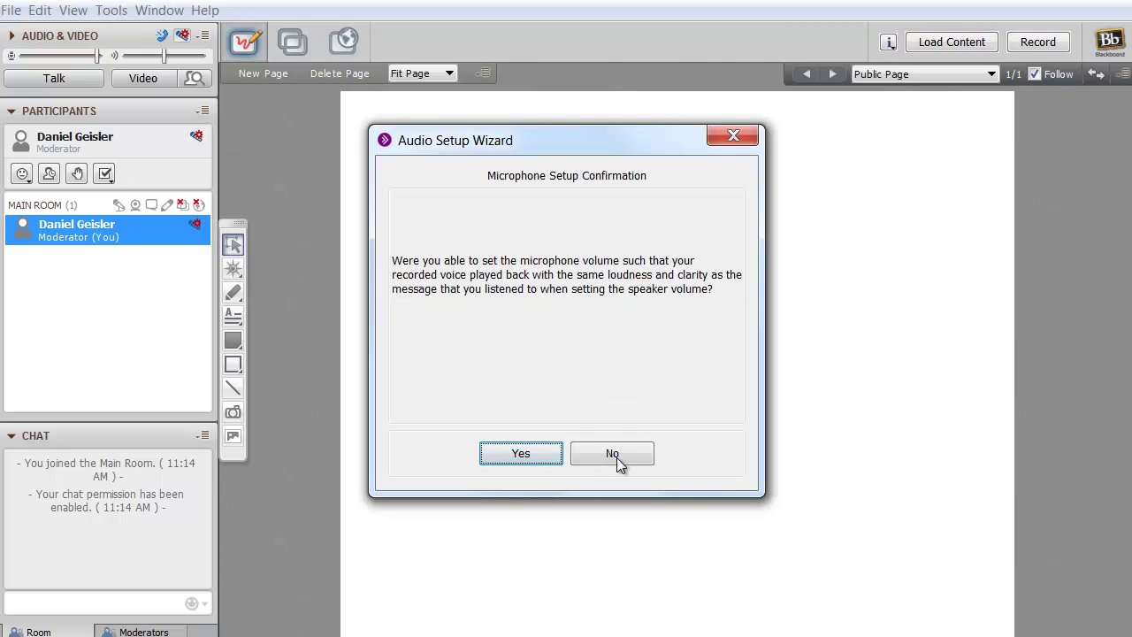
click(528, 453)
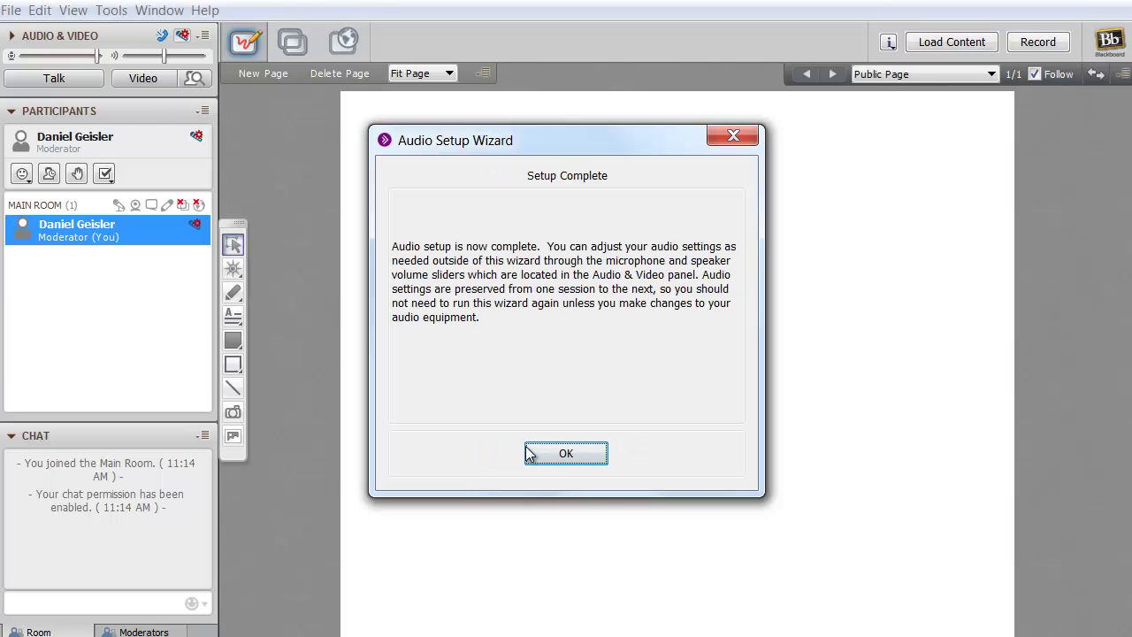
click(548, 454)
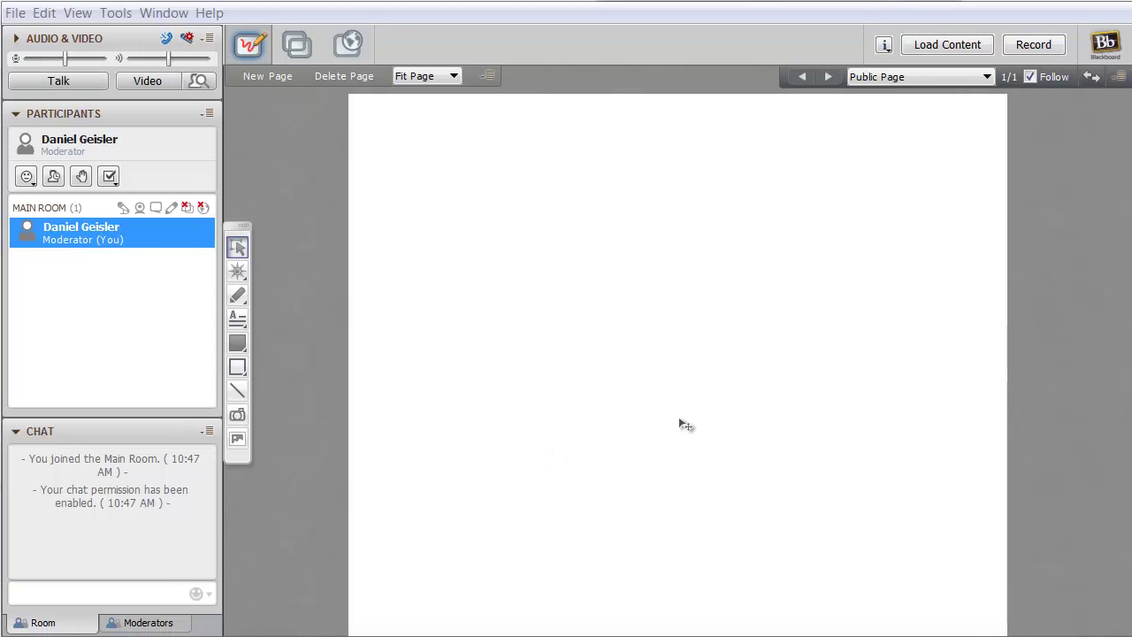
Enable 'Mute speakers when Talk is pressed' in Speaker Settings and save it
click(130, 17)
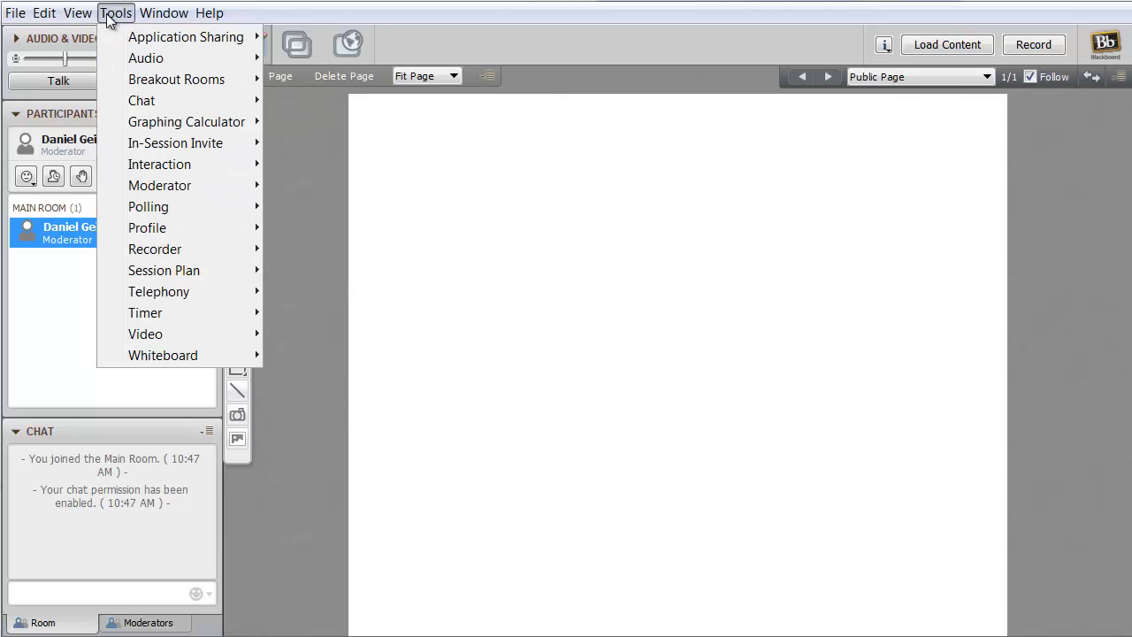
mouse_move(128, 58)
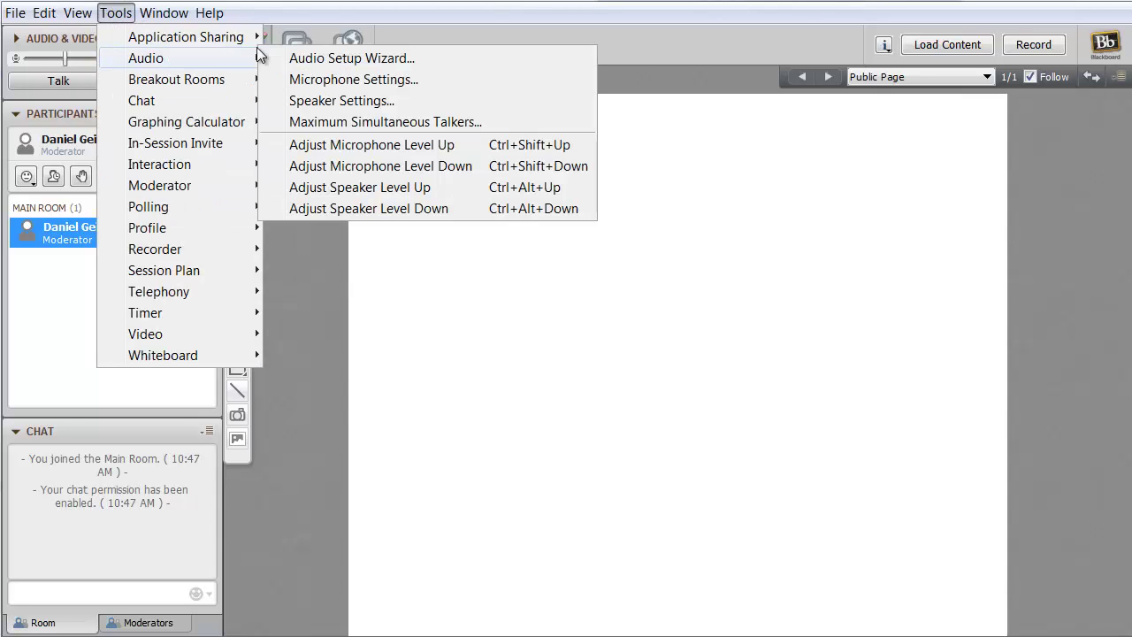
click(349, 104)
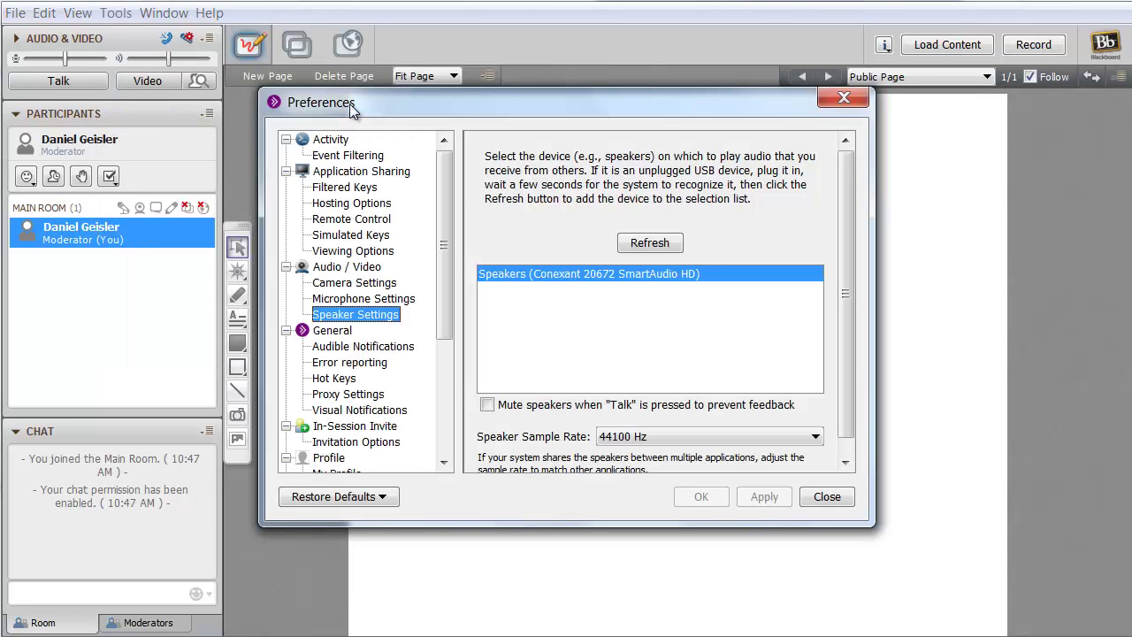
click(487, 404)
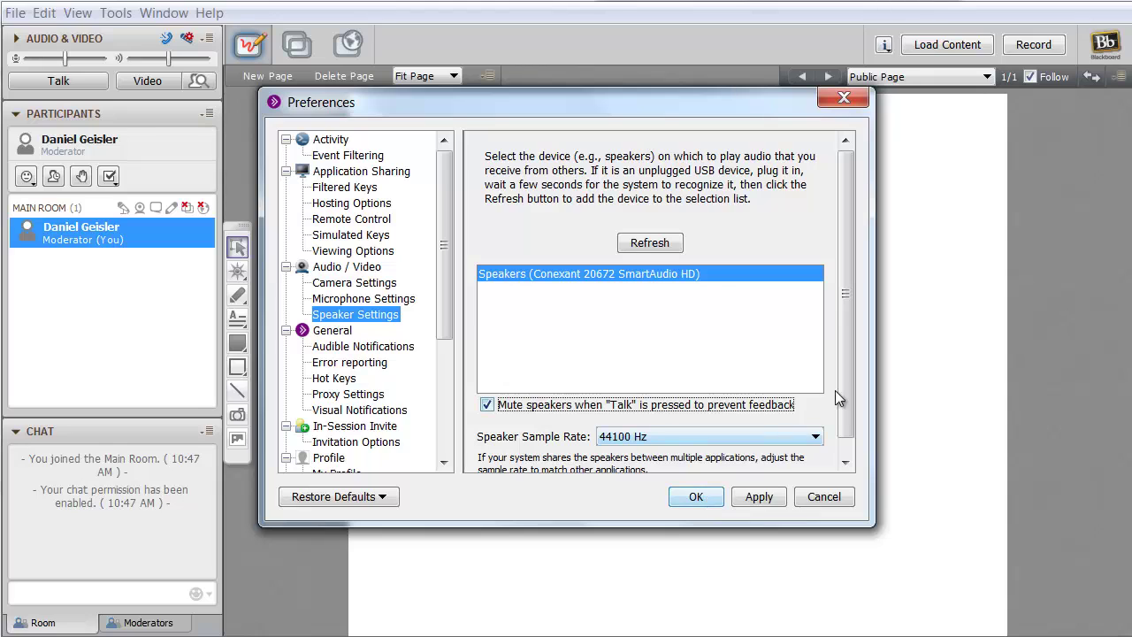
scroll(849, 384, down, 1)
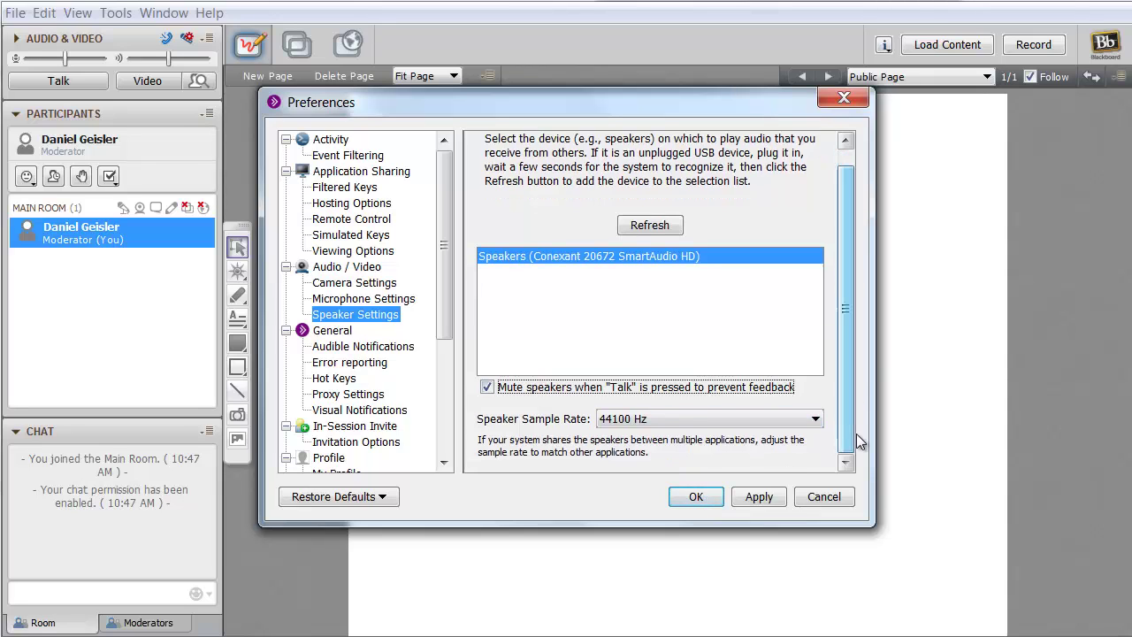
click(686, 499)
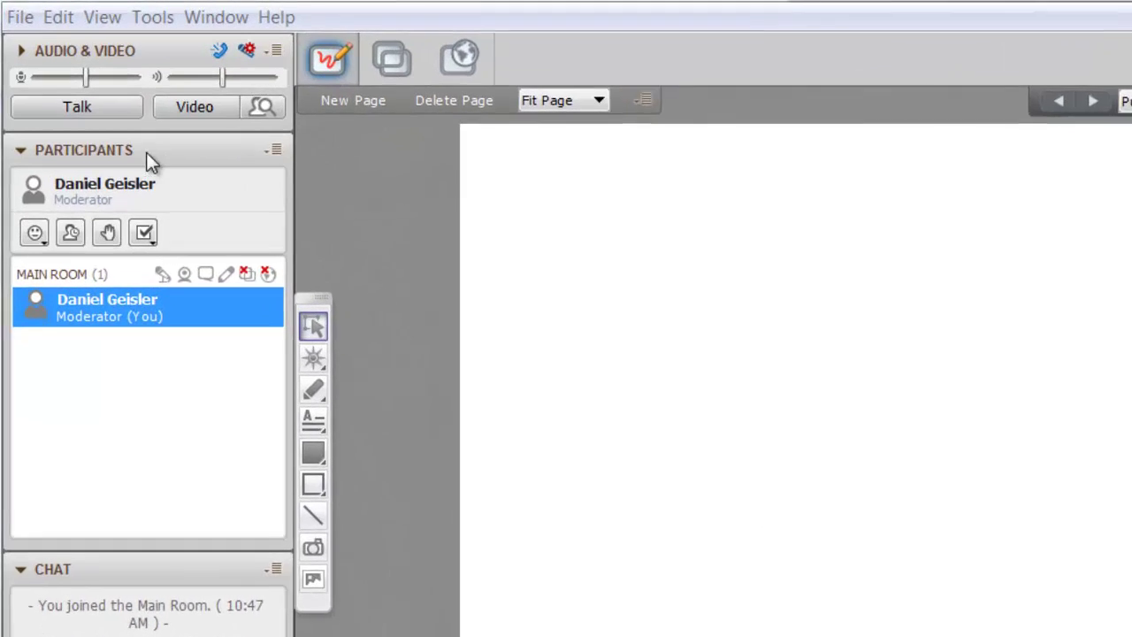
Adjust the microphone and speaker volume sliders, then turn Talk on and off
click(100, 81)
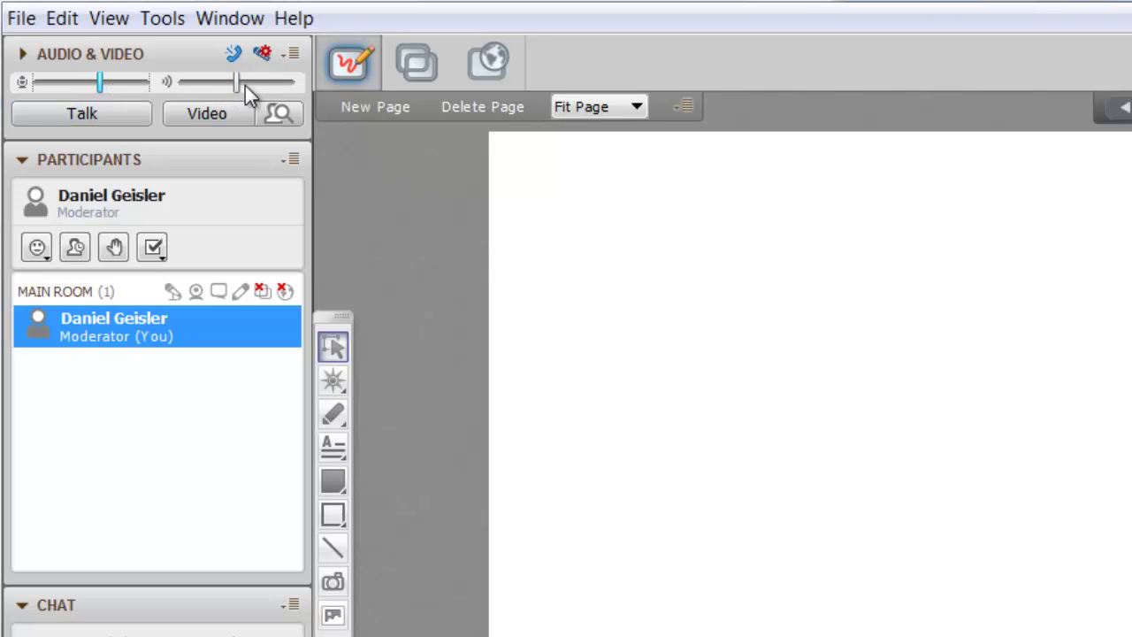
drag(236, 86, 248, 84)
drag(95, 84, 90, 88)
click(95, 112)
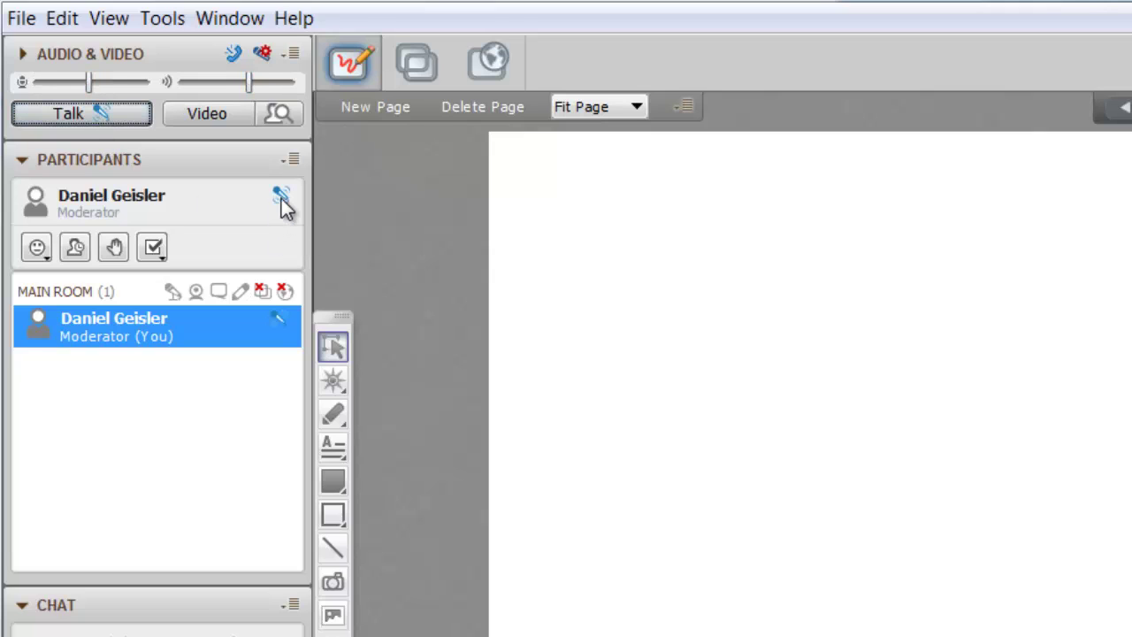
click(90, 116)
Raise a hand in the Main Room, then lower it again
click(37, 247)
click(76, 246)
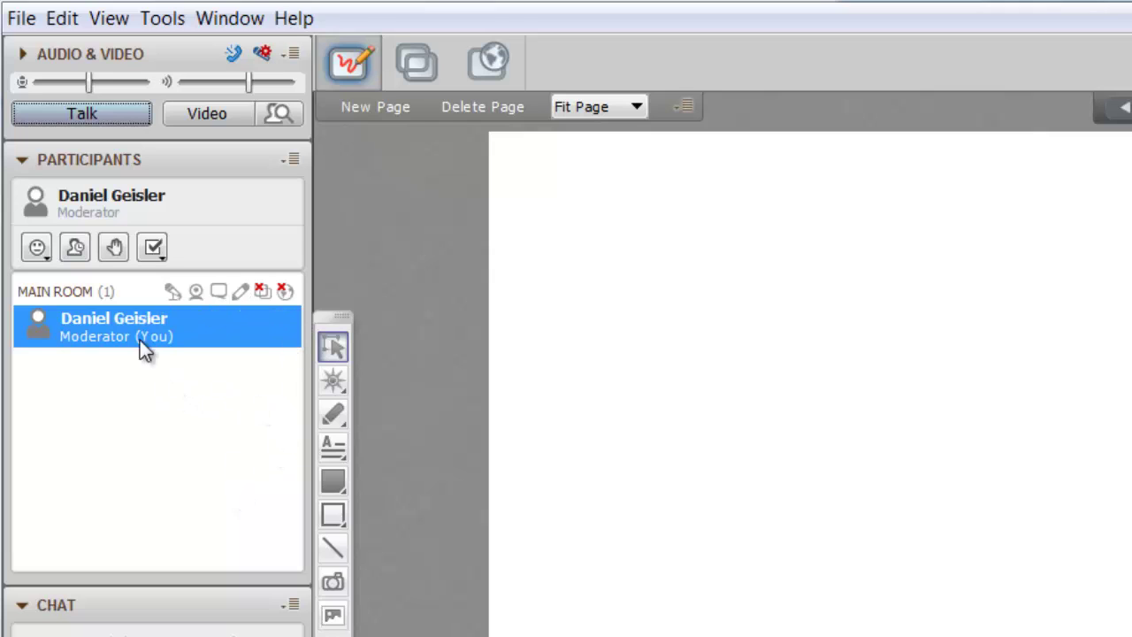
click(114, 252)
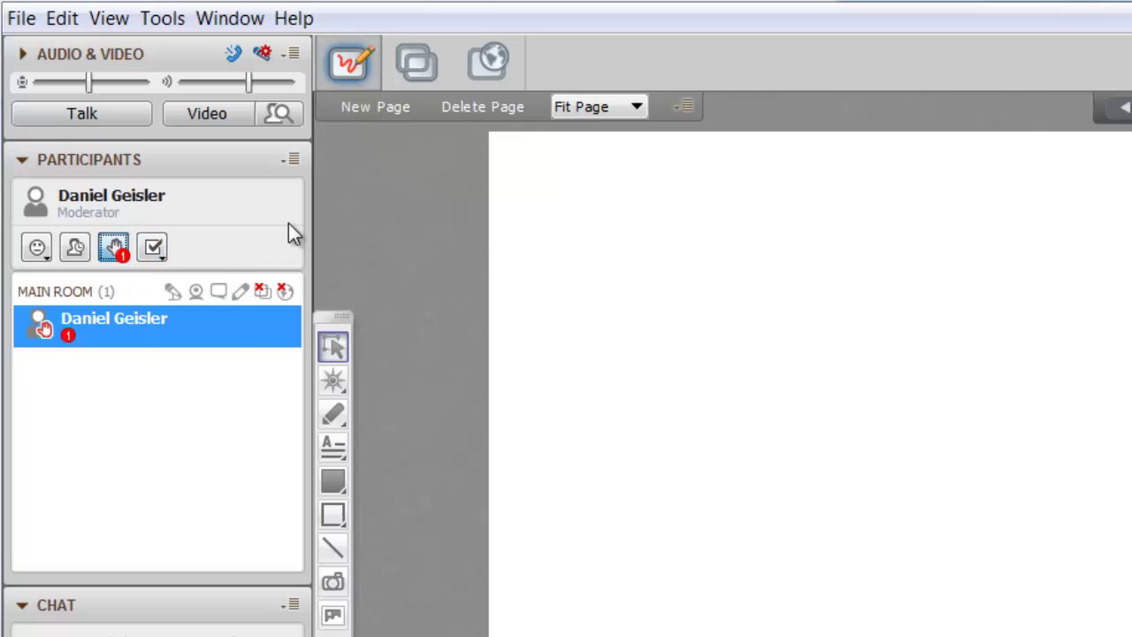
click(115, 249)
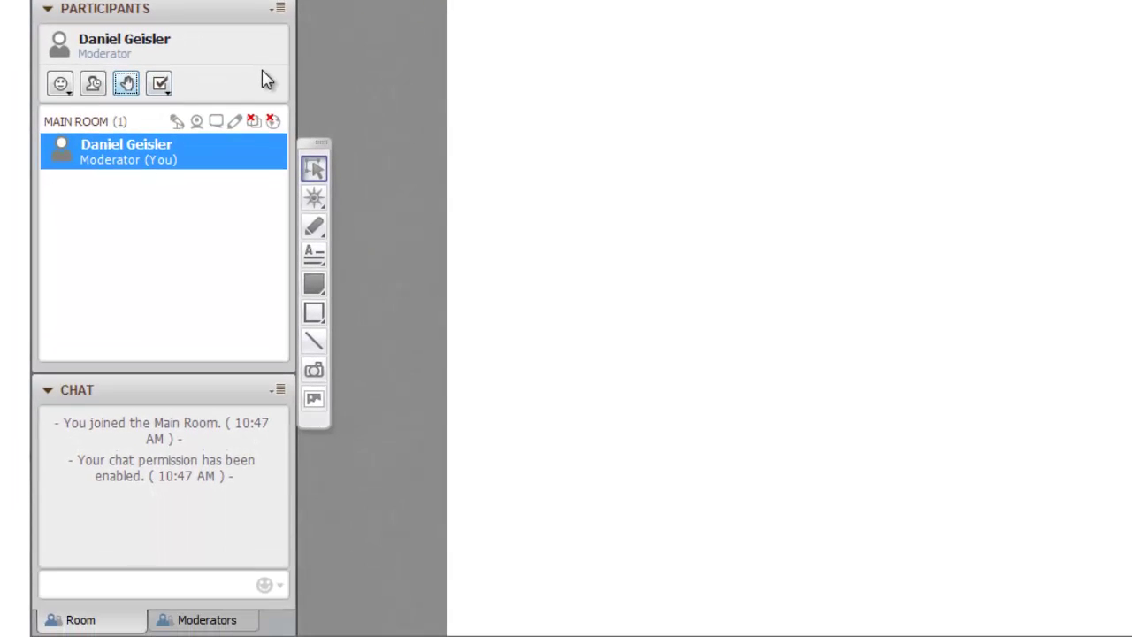
Send the message 'Hello' in the Main Room chat
click(160, 590)
text(H)
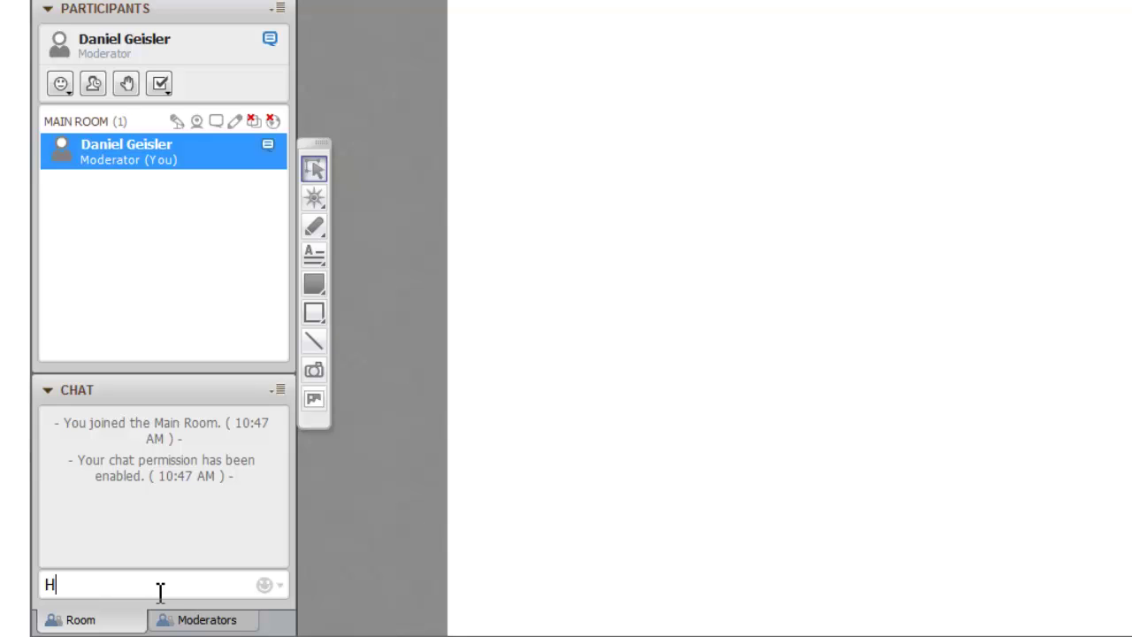
text(ello)
key(Return)
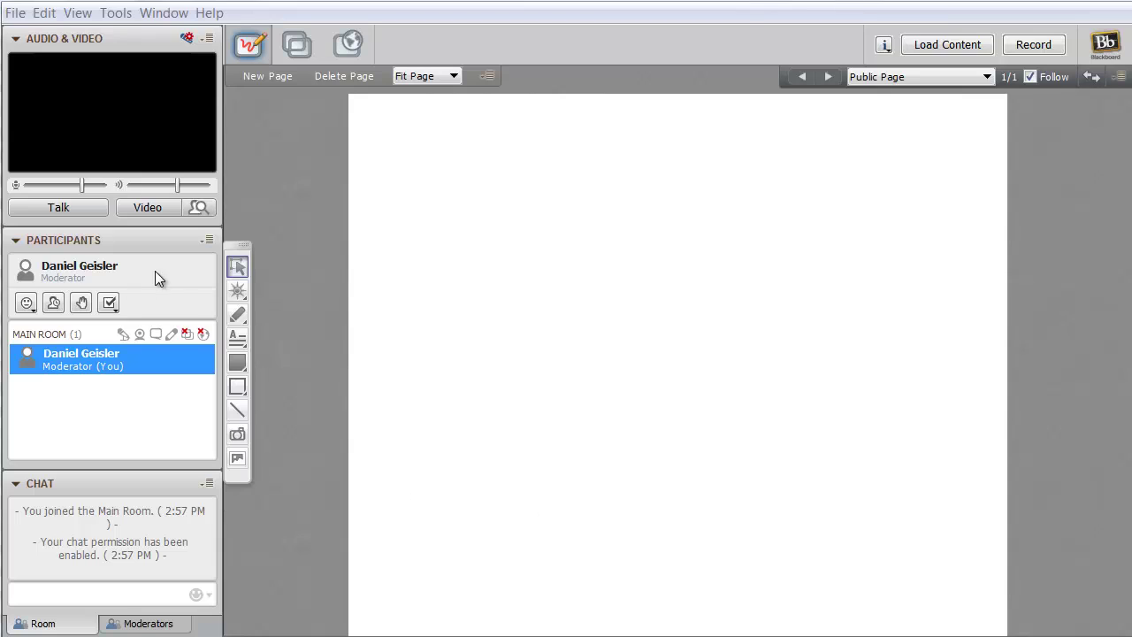
Start and then stop the webcam broadcast, and show a private camera preview in the audio and video panel
click(148, 213)
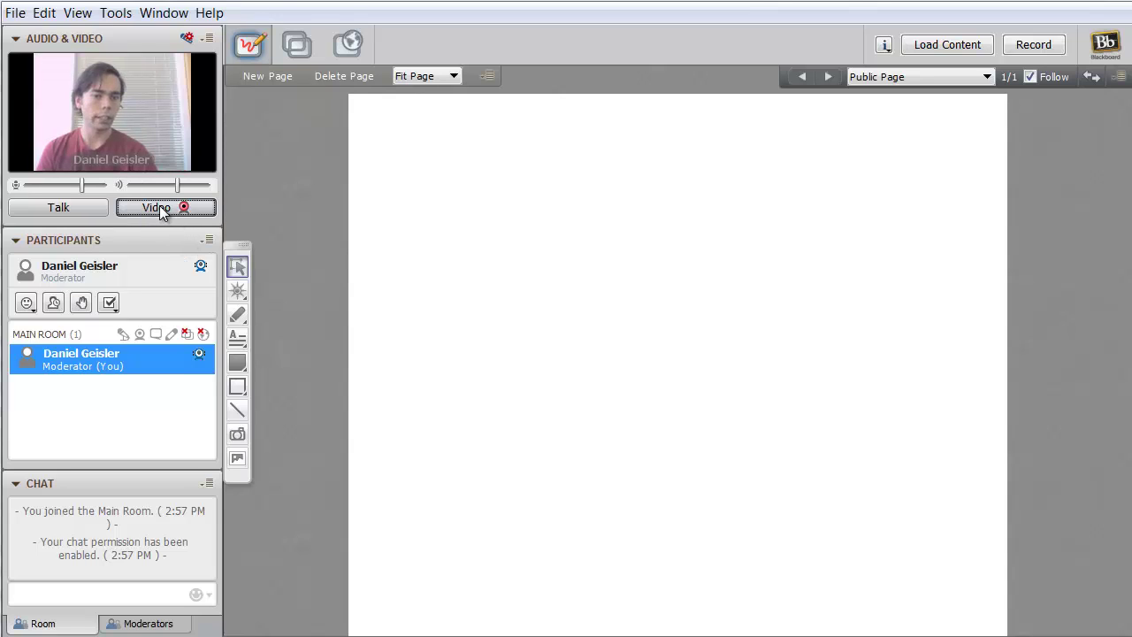
click(159, 208)
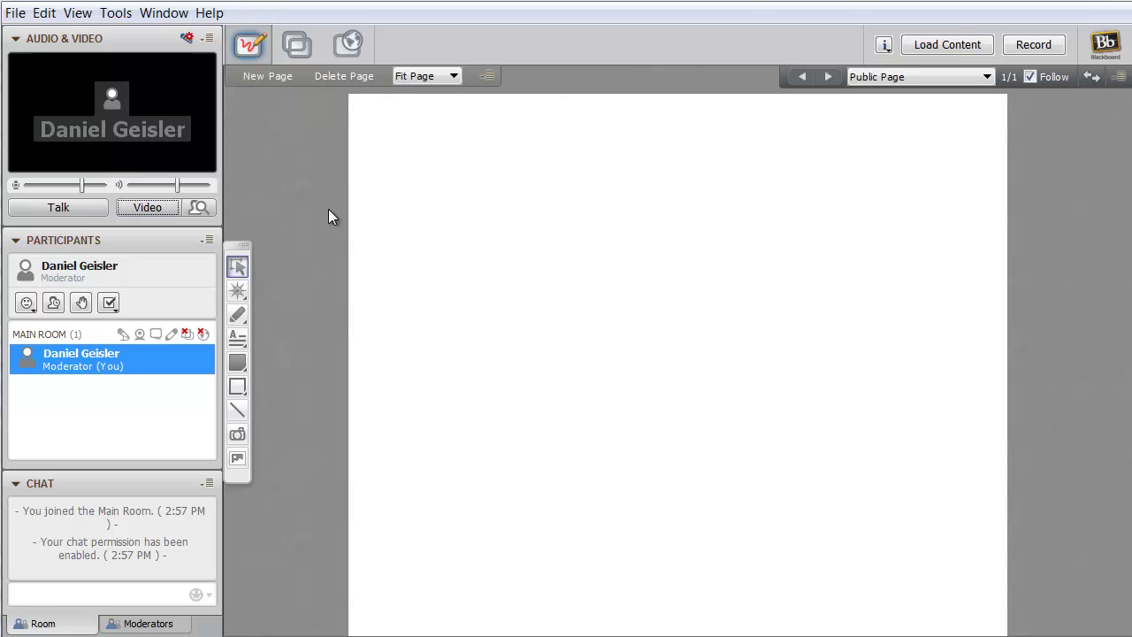
click(200, 209)
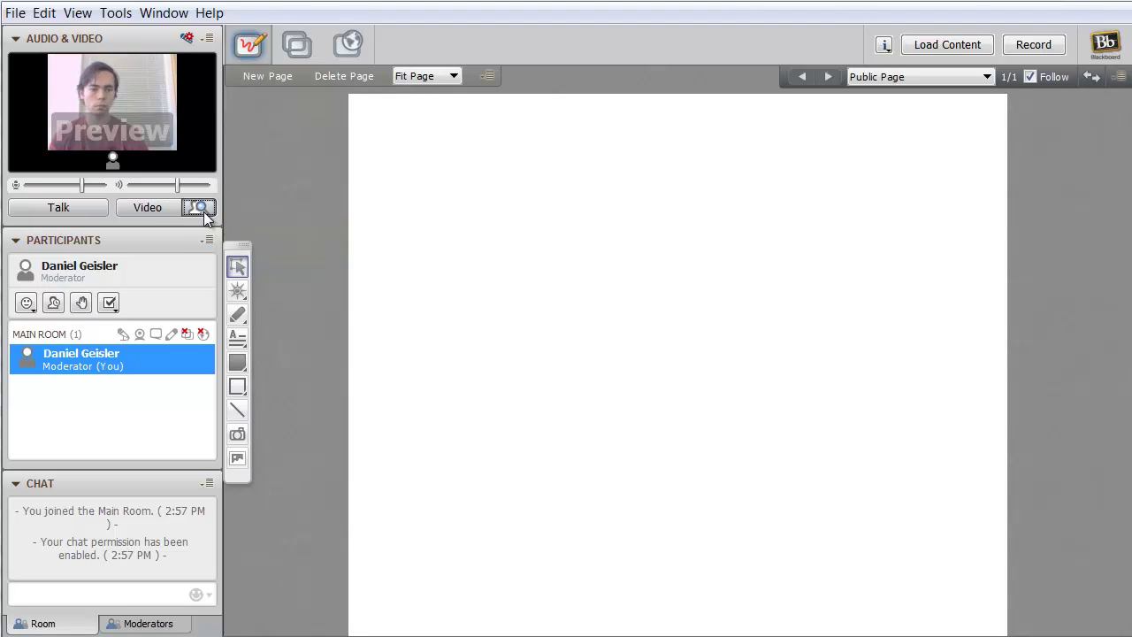